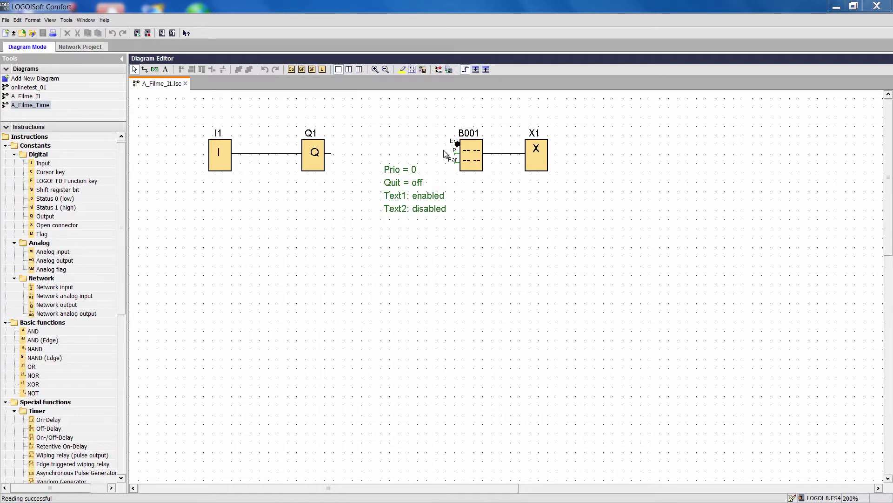
- Open message block B001's Message texts dialog and move it to the right
{"action": "double_click", "coordinate": [471, 154]}
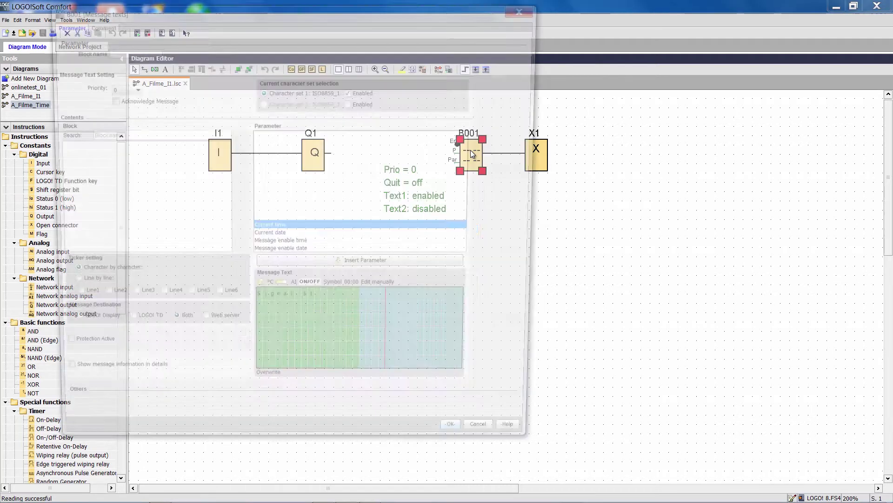
{"action": "left_click_drag", "start_coordinate": [324, 8], "coordinate": [574, 13]}
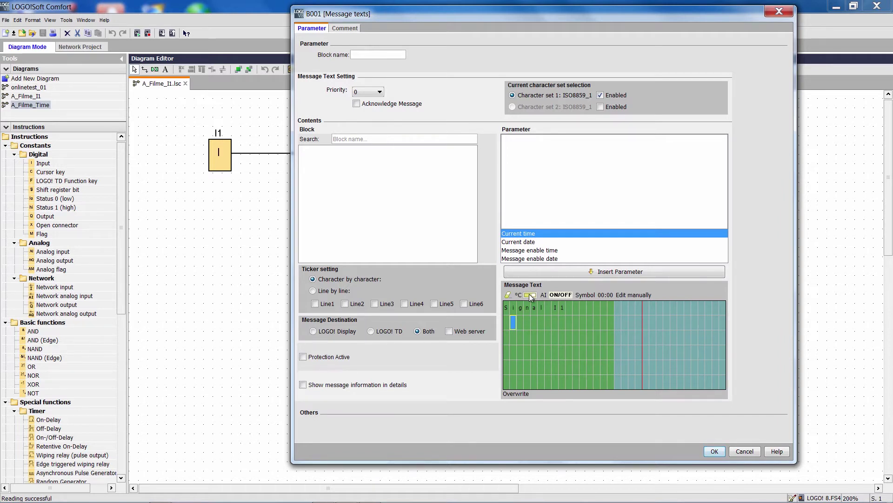
- Insert digital input I1's OFF/ON status name below 'Signal I1' in B001's message and confirm
{"action": "left_click", "coordinate": [563, 295]}
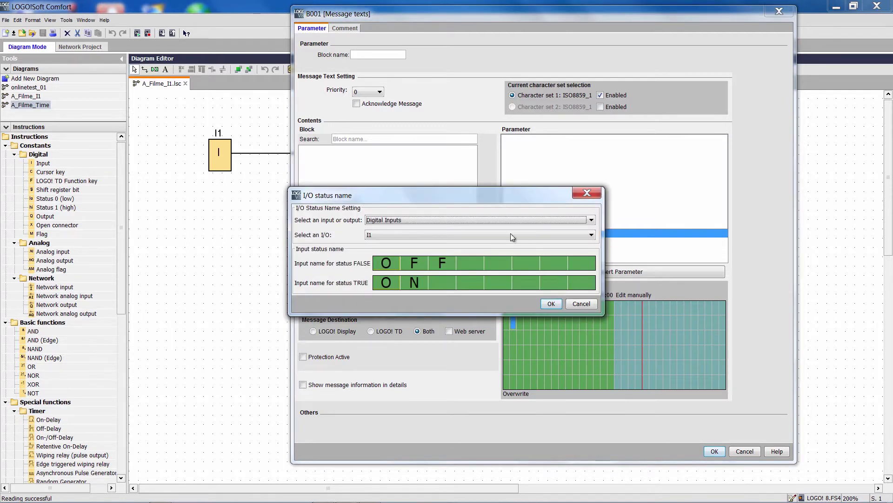
{"action": "left_click", "coordinate": [430, 218]}
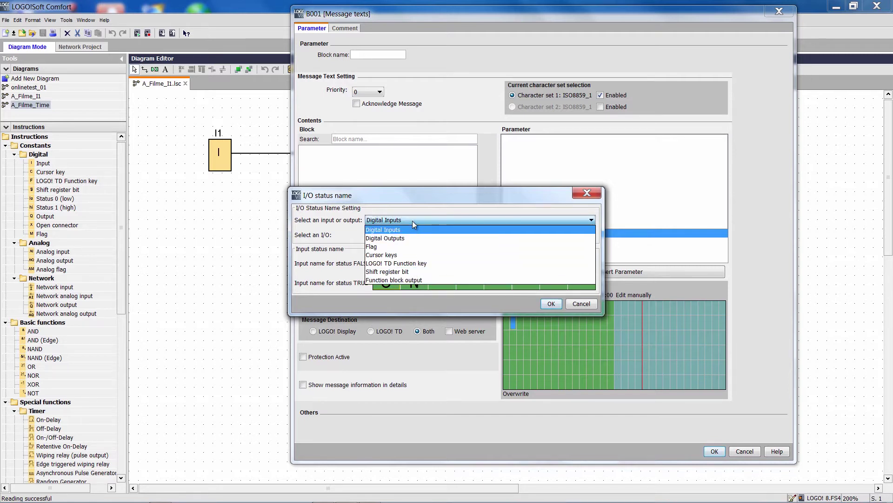
{"action": "left_click", "coordinate": [412, 220]}
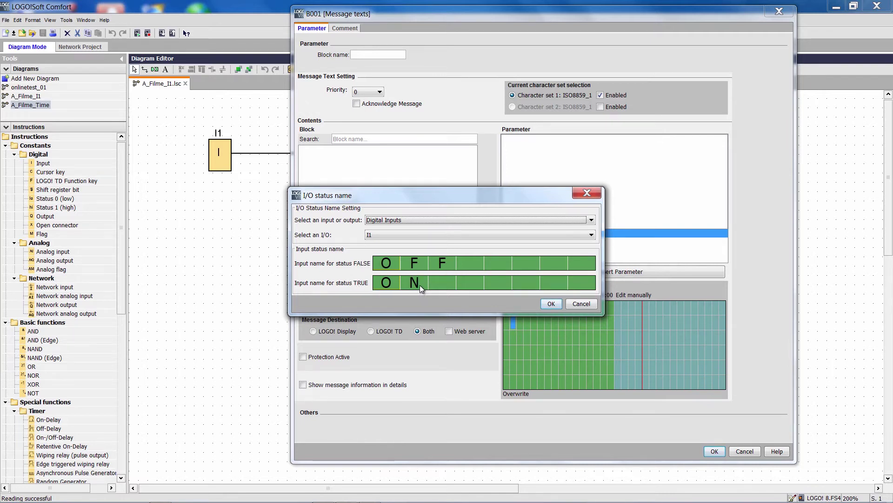
{"action": "left_click", "coordinate": [552, 304]}
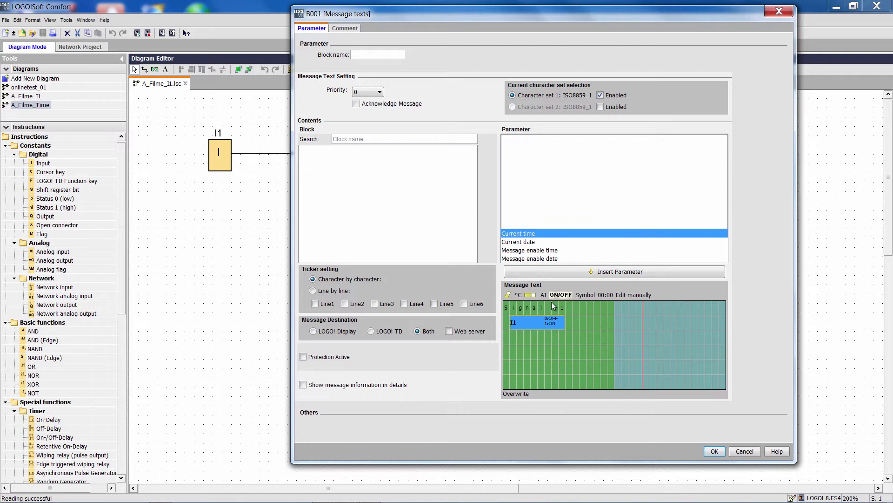
{"action": "left_click", "coordinate": [714, 451]}
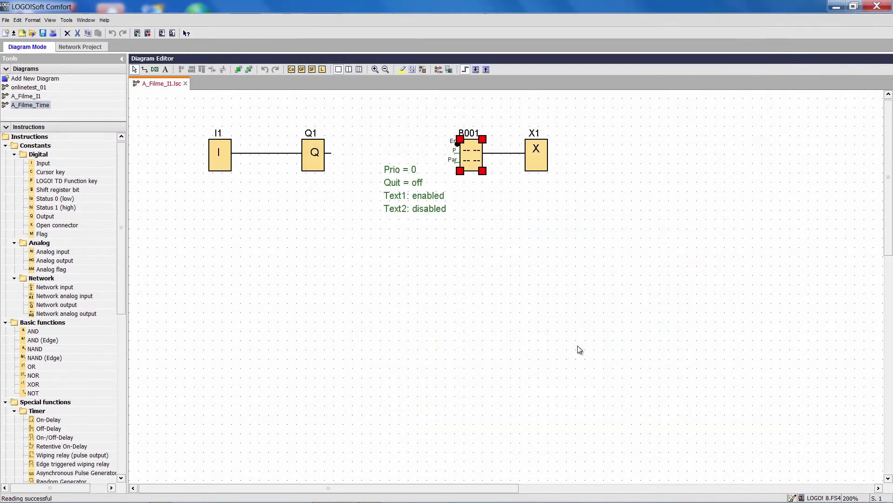
{"action": "left_click", "coordinate": [438, 70]}
{"action": "mouse_move", "coordinate": [595, 298]}
{"action": "left_mouse_down"}
{"action": "mouse_move", "coordinate": [593, 197]}
{"action": "mouse_move", "coordinate": [572, 199]}
{"action": "left_mouse_up"}
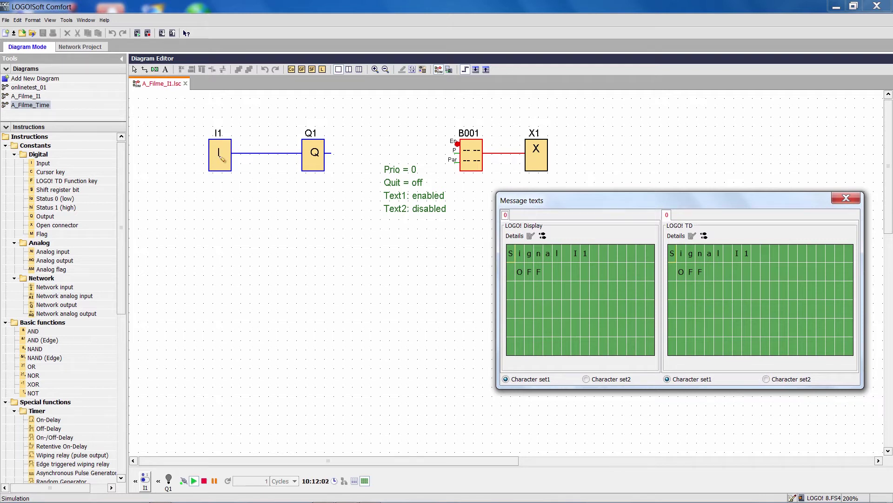
{"action": "left_click", "coordinate": [220, 159]}
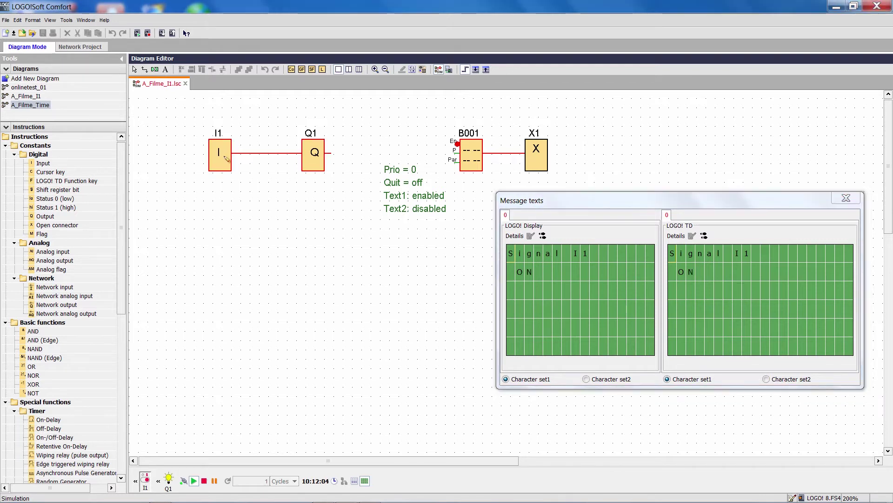
{"action": "left_click", "coordinate": [219, 158]}
{"action": "left_click", "coordinate": [225, 160]}
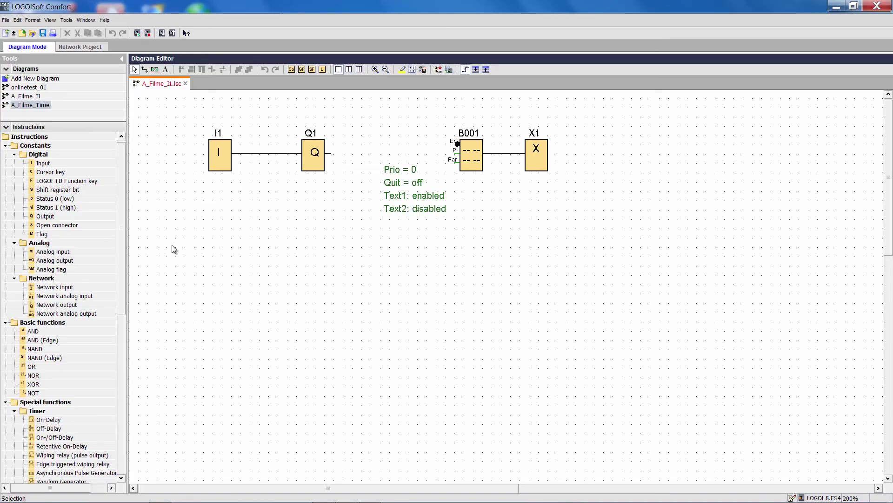
{"action": "left_click_drag", "start_coordinate": [123, 263], "coordinate": [130, 426]}
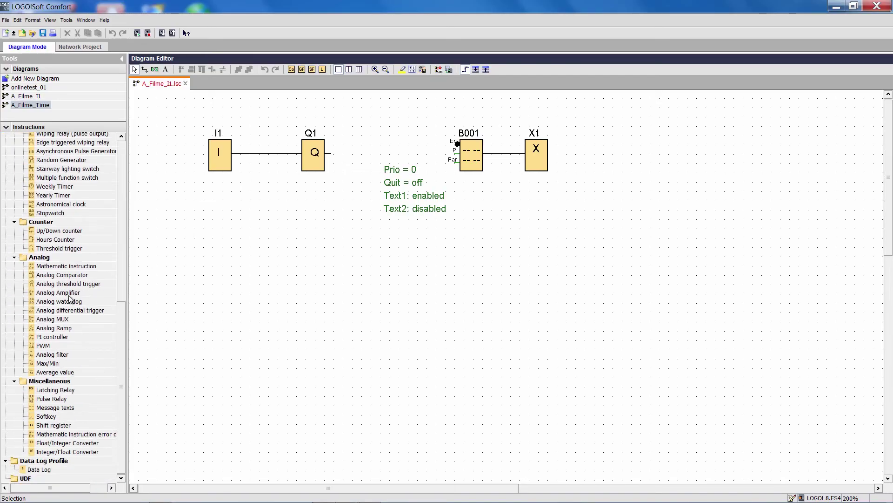
- Place Mathematical instruction block B002 below the message block and wire Q1's output to its En input
{"action": "left_click", "coordinate": [62, 267]}
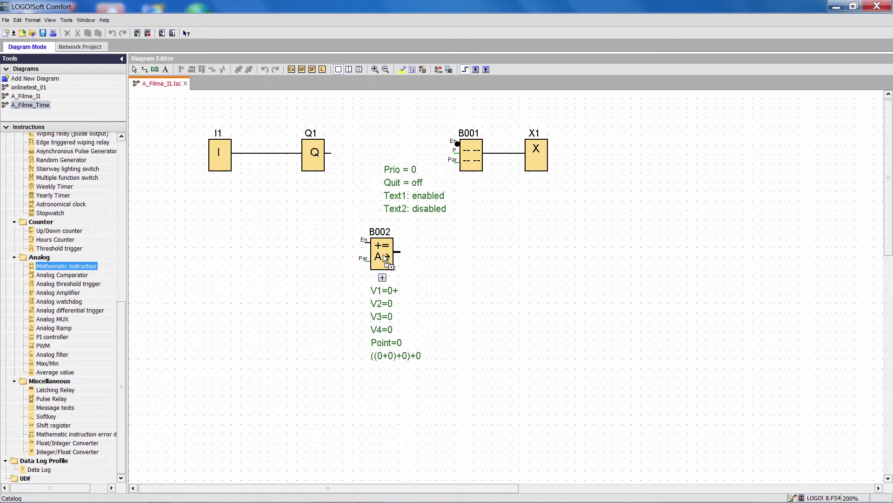
{"action": "left_click_drag", "start_coordinate": [63, 270], "coordinate": [389, 262]}
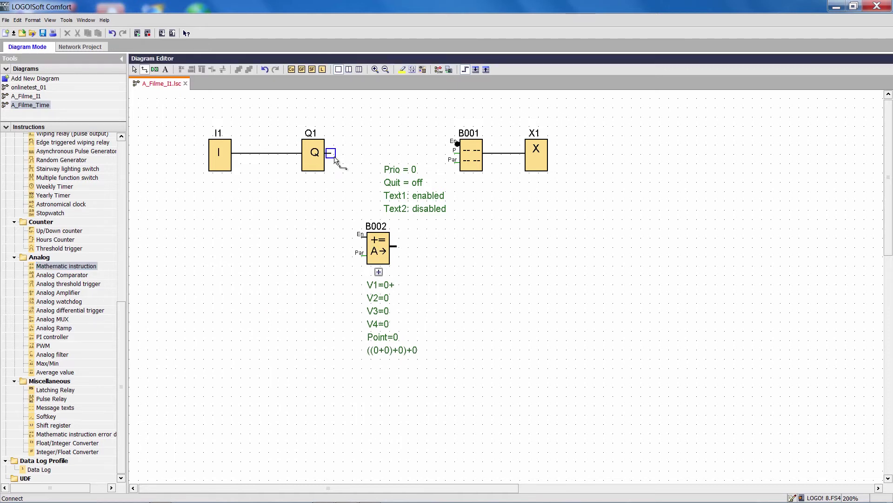
{"action": "left_click_drag", "start_coordinate": [328, 155], "coordinate": [364, 239]}
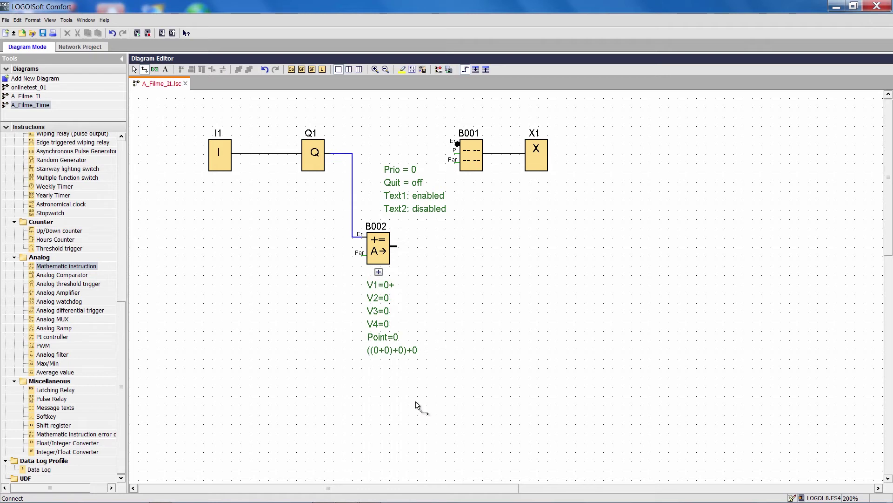
- Give B002's V1 the value 1000, yielding the formula ((1000+0)+0)+0
{"action": "double_click", "coordinate": [383, 246]}
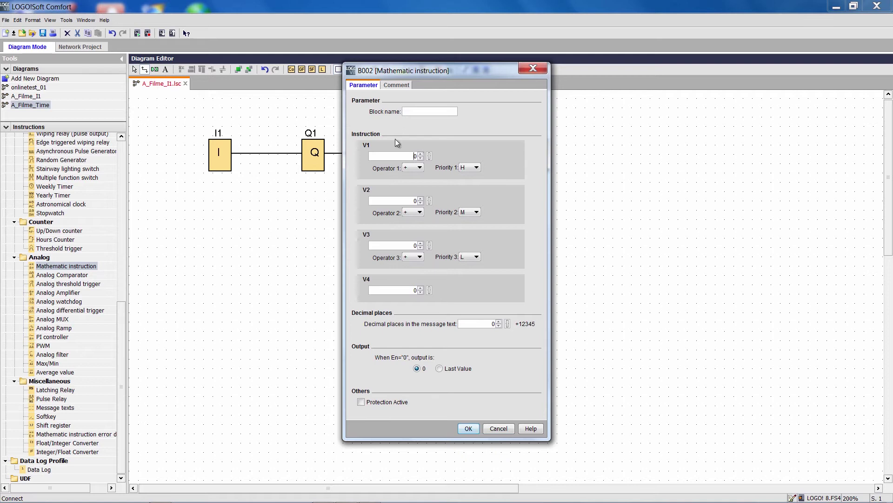
{"action": "type", "text": "1"}
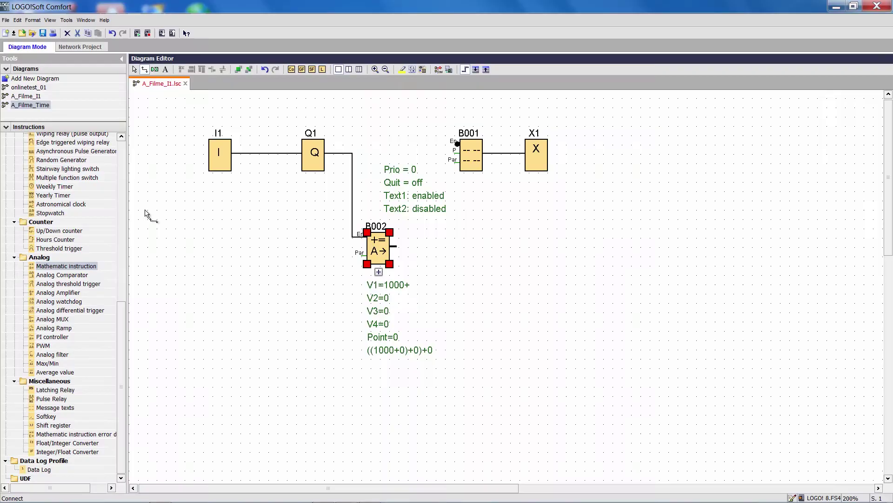
- Place analog flag AM1 to the right of B002 and wire B002's output to it
{"action": "left_click_drag", "start_coordinate": [123, 347], "coordinate": [128, 172]}
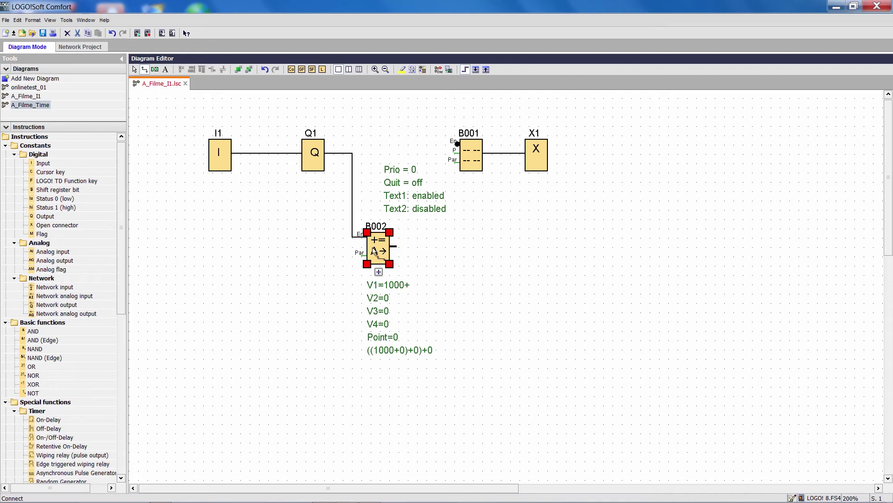
{"action": "left_click_drag", "start_coordinate": [54, 271], "coordinate": [447, 255]}
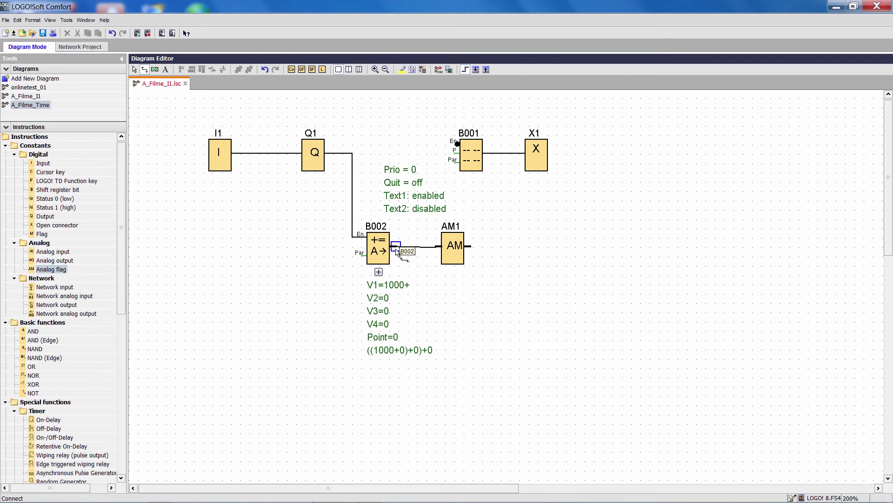
{"action": "left_click_drag", "start_coordinate": [436, 245], "coordinate": [391, 247]}
{"action": "double_click", "coordinate": [474, 155]}
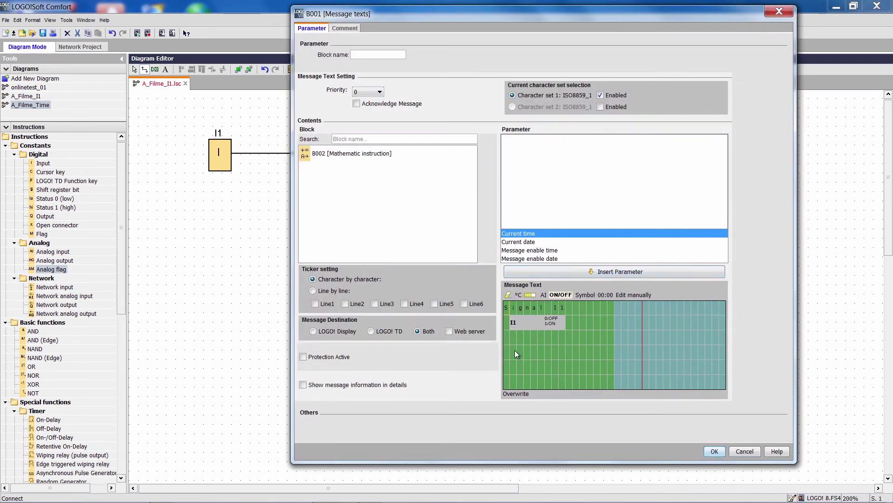
- Pick the last cell of B001's first message line and bring up Bar Graph Setting there
{"action": "left_click", "coordinate": [515, 351]}
{"action": "left_click", "coordinate": [603, 309]}
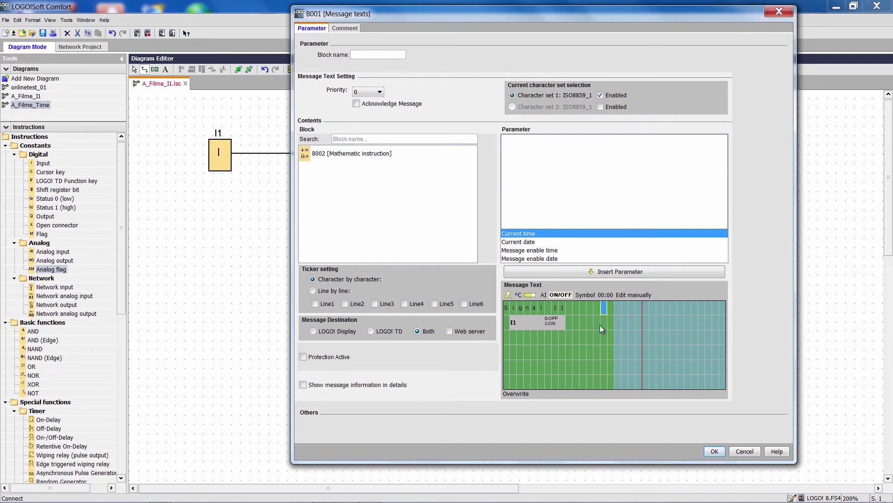
{"action": "left_click", "coordinate": [530, 295]}
- Set the bar graph to B002's amplified value Aq, range 0–1000, and accept the message
{"action": "left_click_drag", "start_coordinate": [230, 119], "coordinate": [427, 82]}
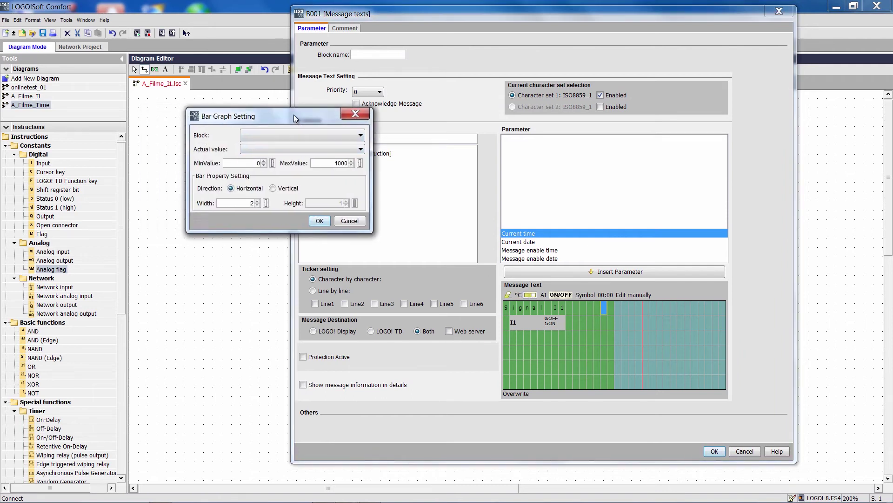
{"action": "left_click", "coordinate": [433, 104]}
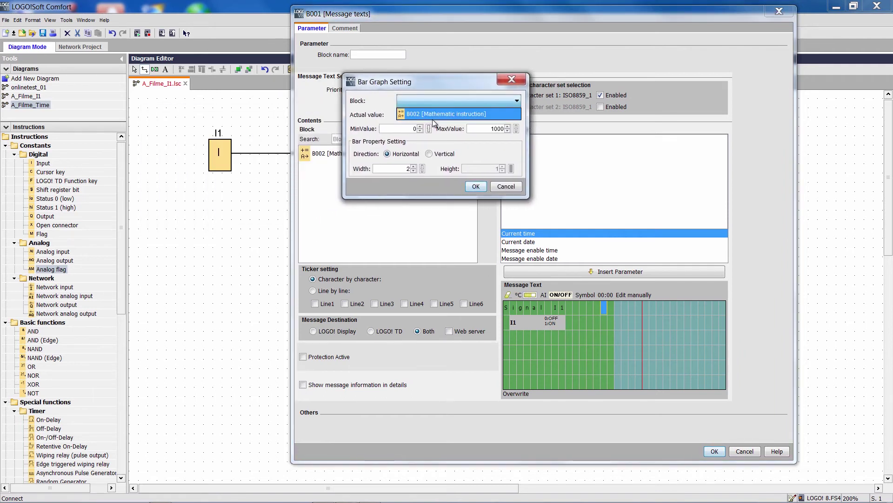
{"action": "left_click", "coordinate": [433, 114]}
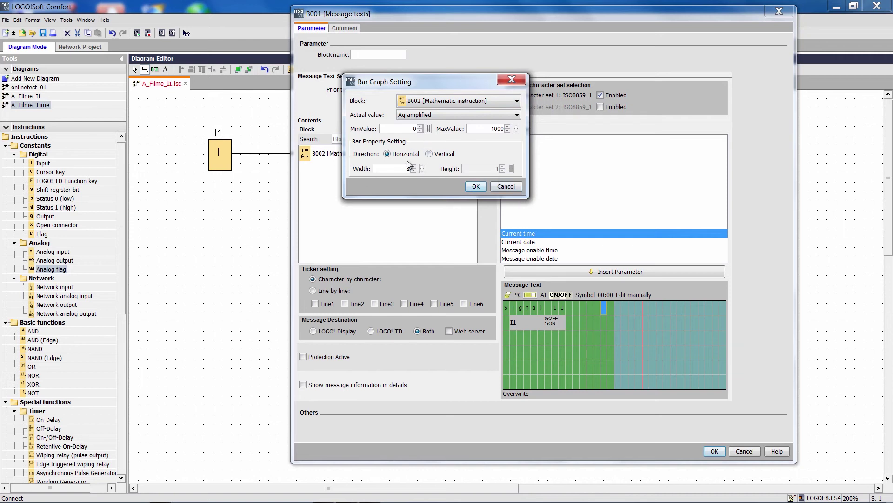
{"action": "left_click", "coordinate": [473, 187]}
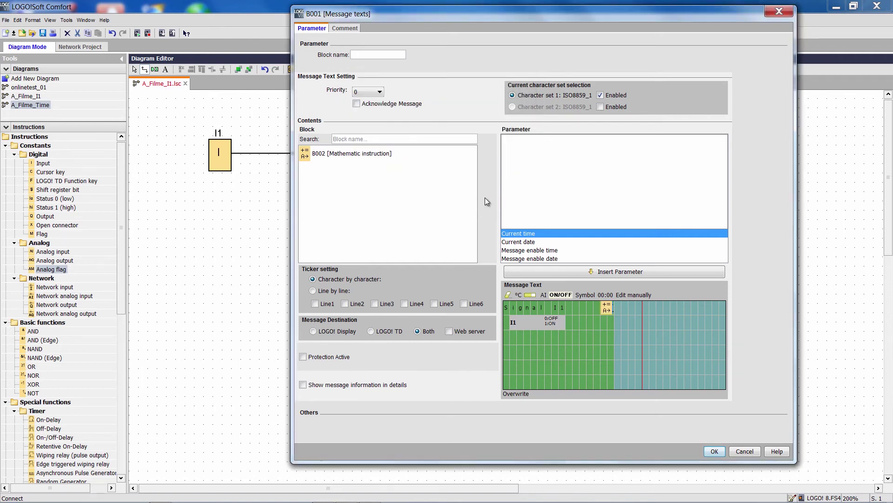
{"action": "left_click", "coordinate": [714, 452]}
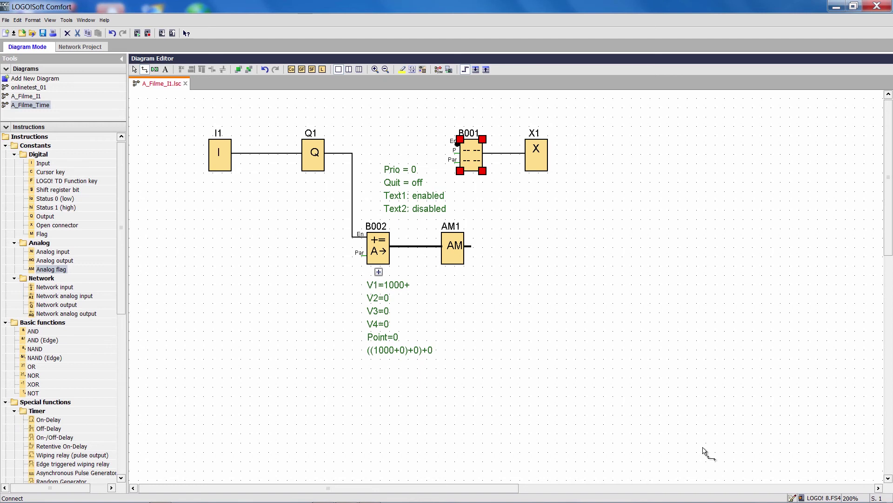
- Simulate with input I1 switched on, toggling it to check the ON text and full bar
{"action": "left_click", "coordinate": [439, 70]}
{"action": "left_click_drag", "start_coordinate": [576, 296], "coordinate": [561, 196]}
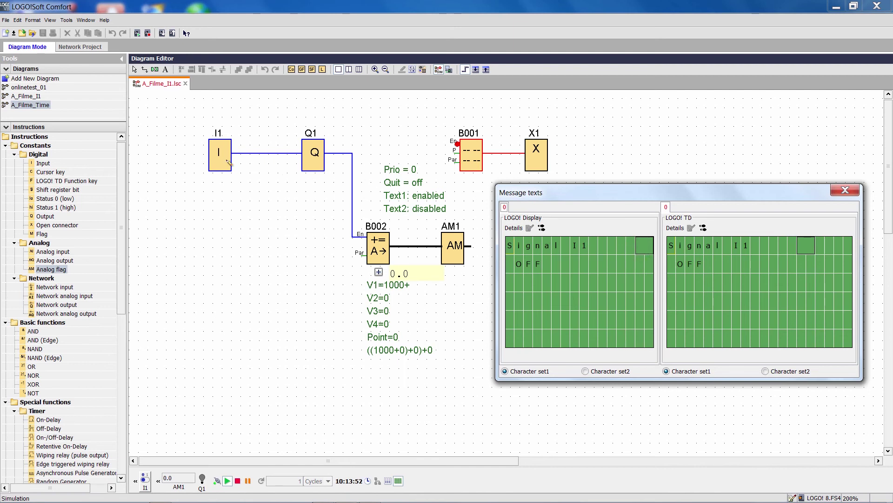
{"action": "left_click", "coordinate": [225, 161]}
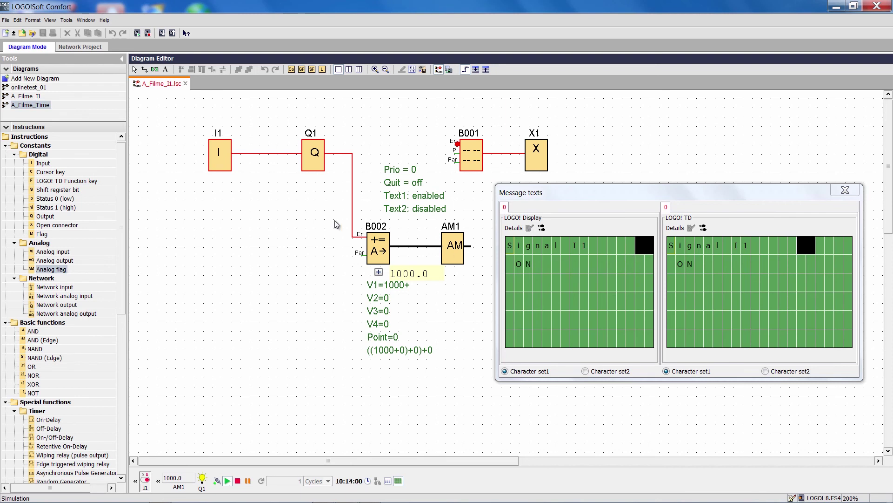
{"action": "left_click", "coordinate": [225, 157]}
{"action": "left_click", "coordinate": [222, 158]}
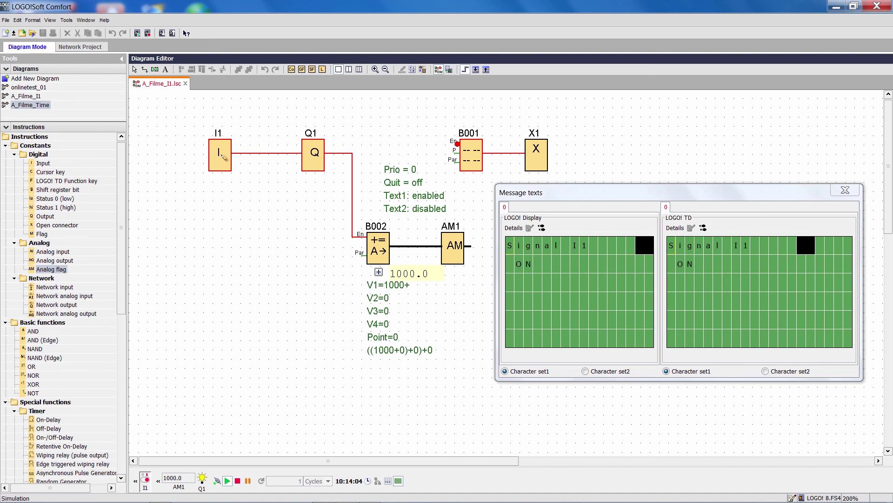